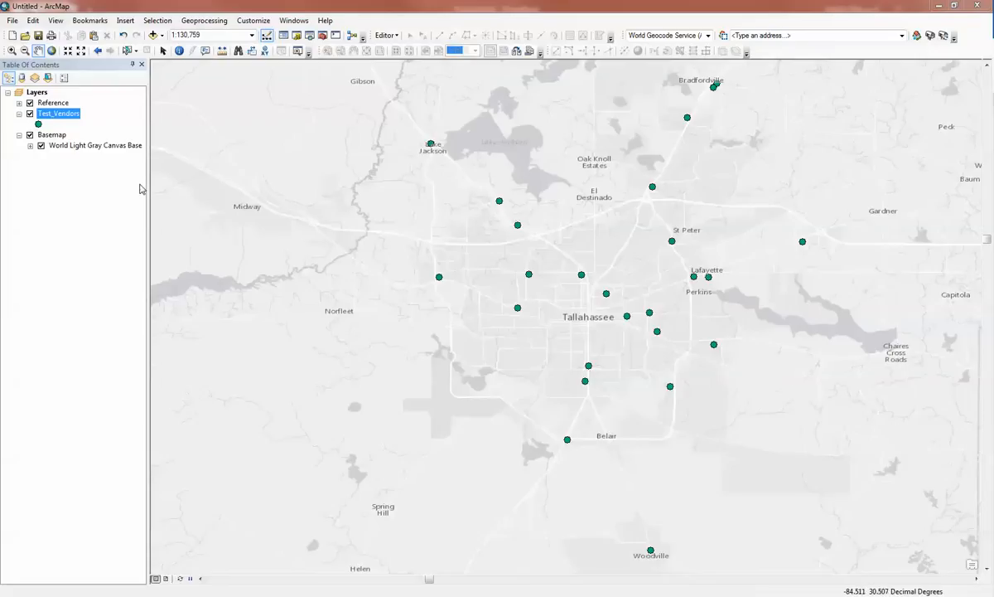
# Open the attribute table of the Test_Vendors layer and look through its geocoding result fields and original vendor fields
pyautogui.rightClick(70, 113)
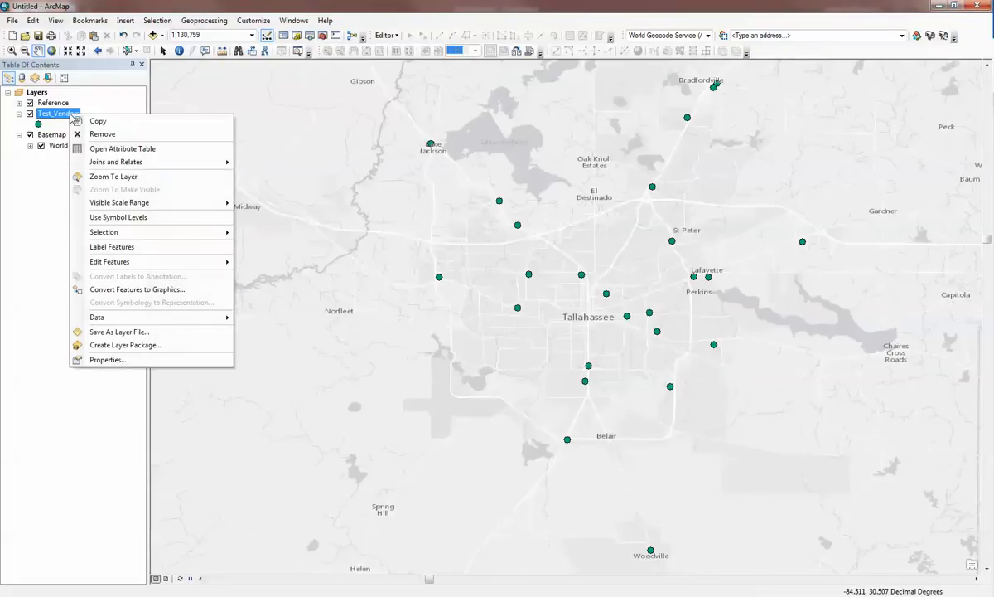
pyautogui.click(120, 149)
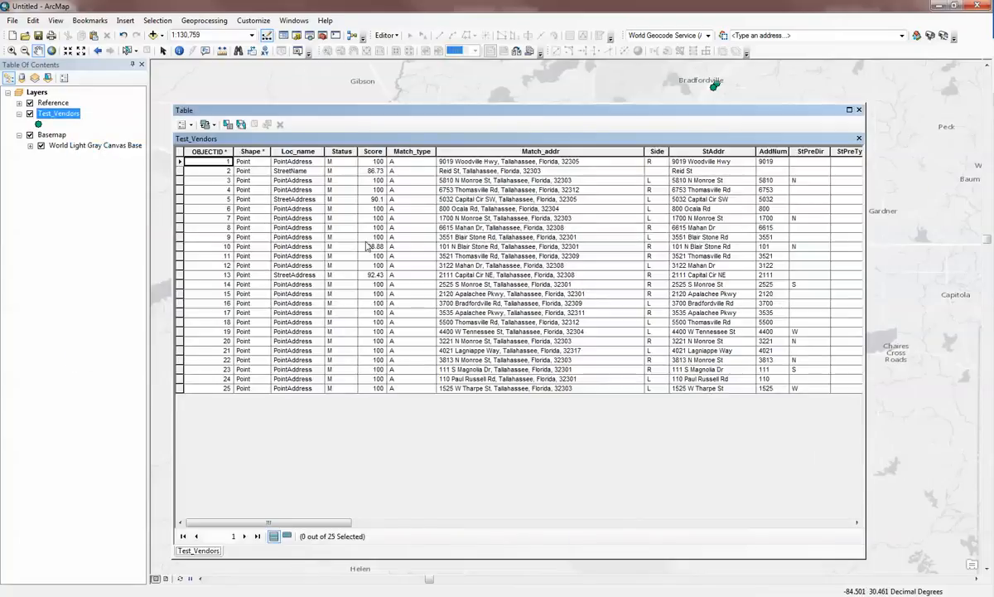
pyautogui.moveTo(300, 531); pyautogui.dragTo(594, 518)
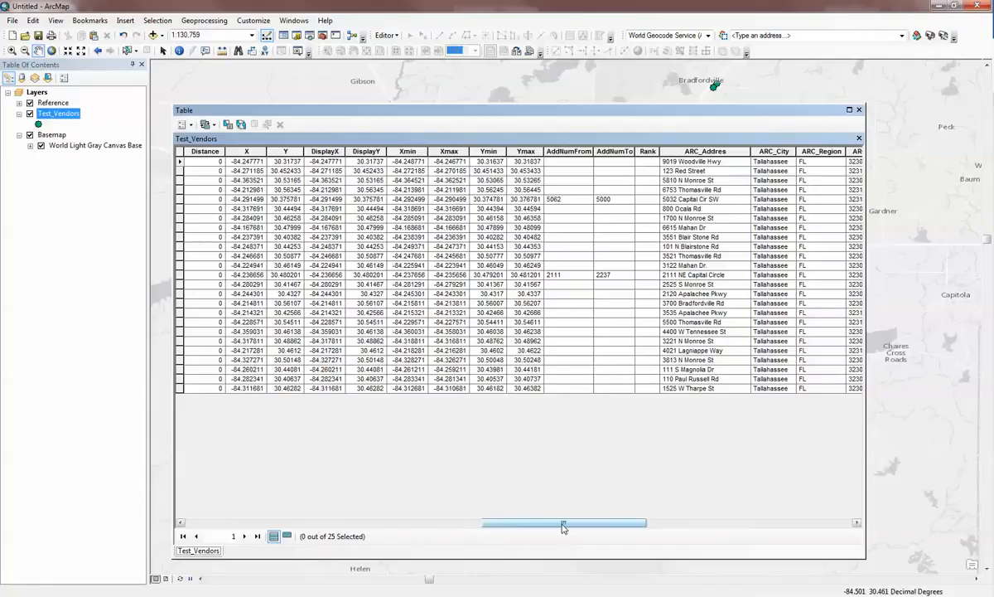
pyautogui.moveTo(562, 528); pyautogui.dragTo(766, 525)
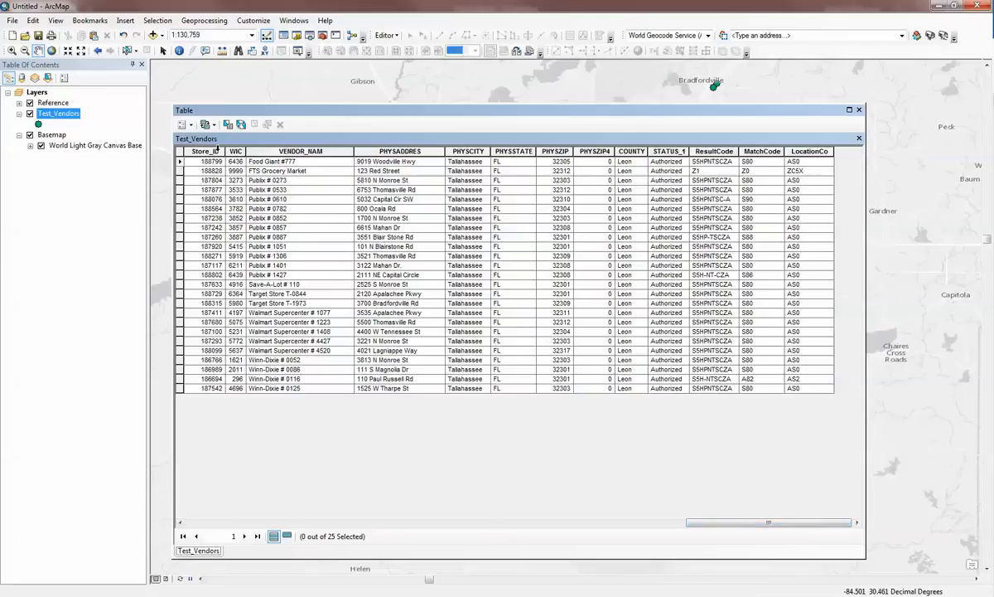
pyautogui.moveTo(217, 146); pyautogui.dragTo(746, 160)
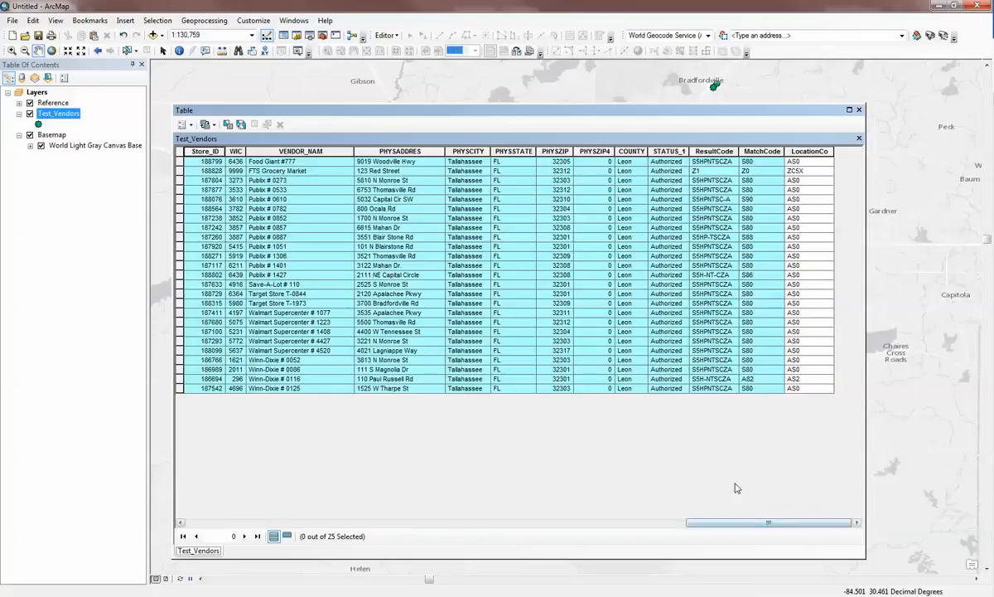
pyautogui.moveTo(765, 524); pyautogui.dragTo(297, 475)
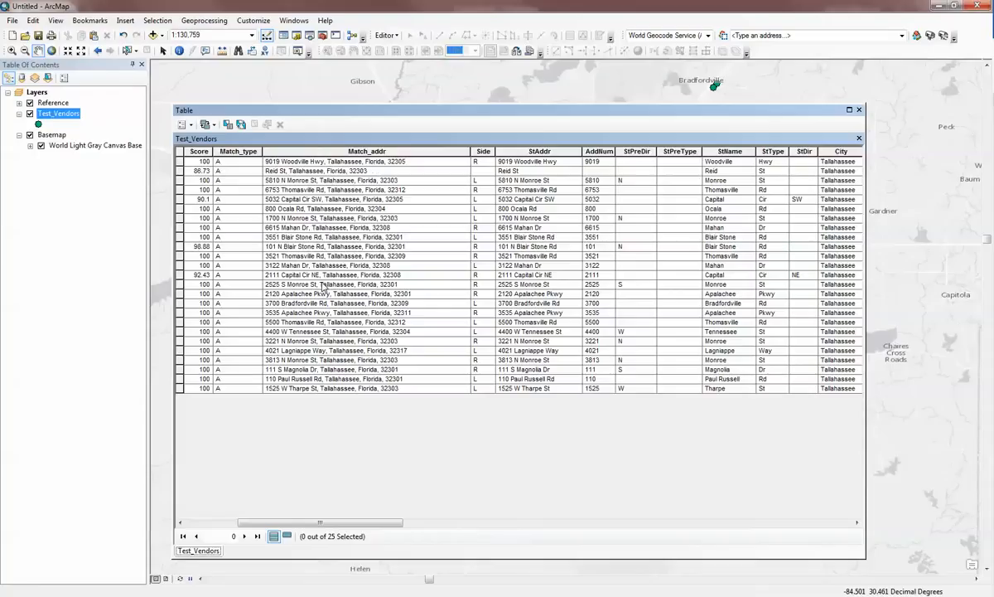
pyautogui.moveTo(356, 523); pyautogui.dragTo(305, 525)
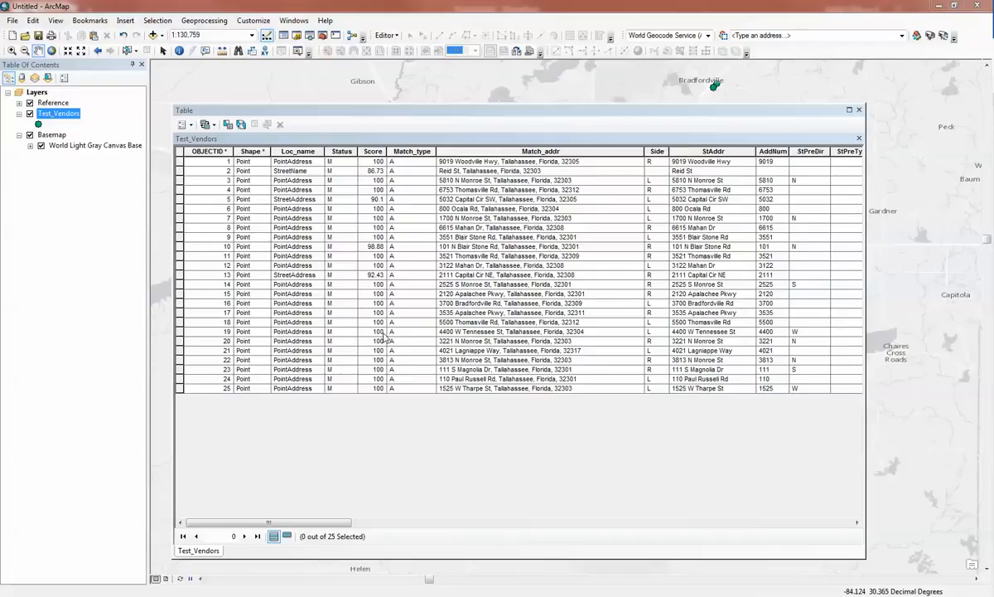
# Turn off the Match_addr field in the attribute table and restore it by turning all fields on
pyautogui.click(505, 150)
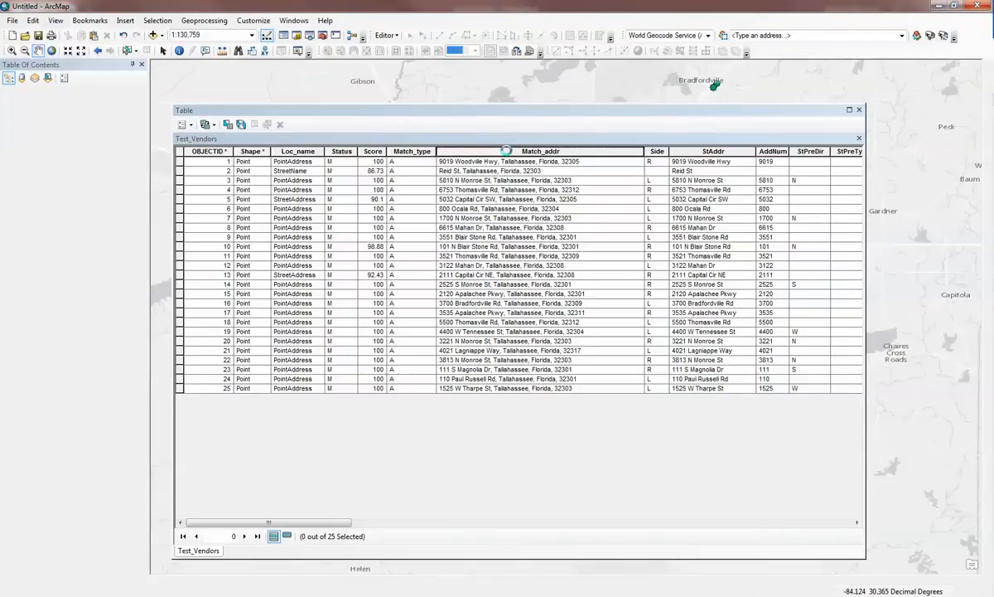
pyautogui.rightClick(507, 152)
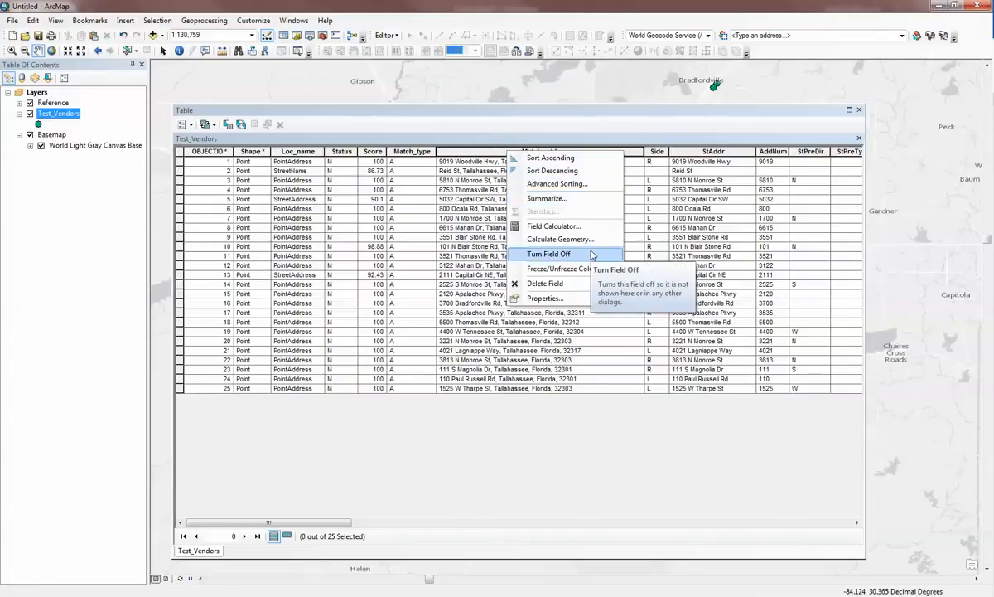
pyautogui.click(592, 254)
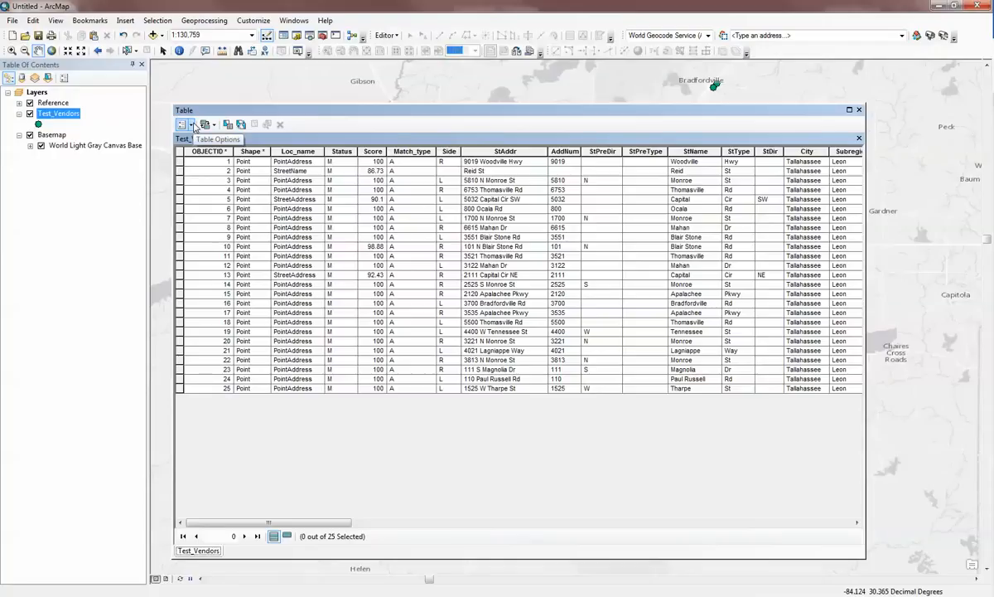
pyautogui.click(192, 124)
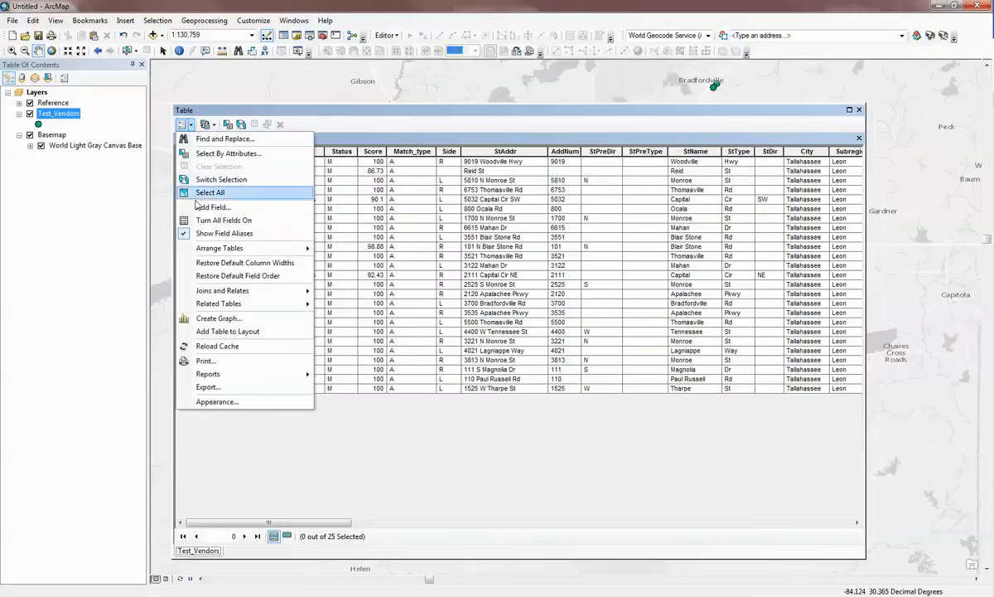
pyautogui.click(264, 220)
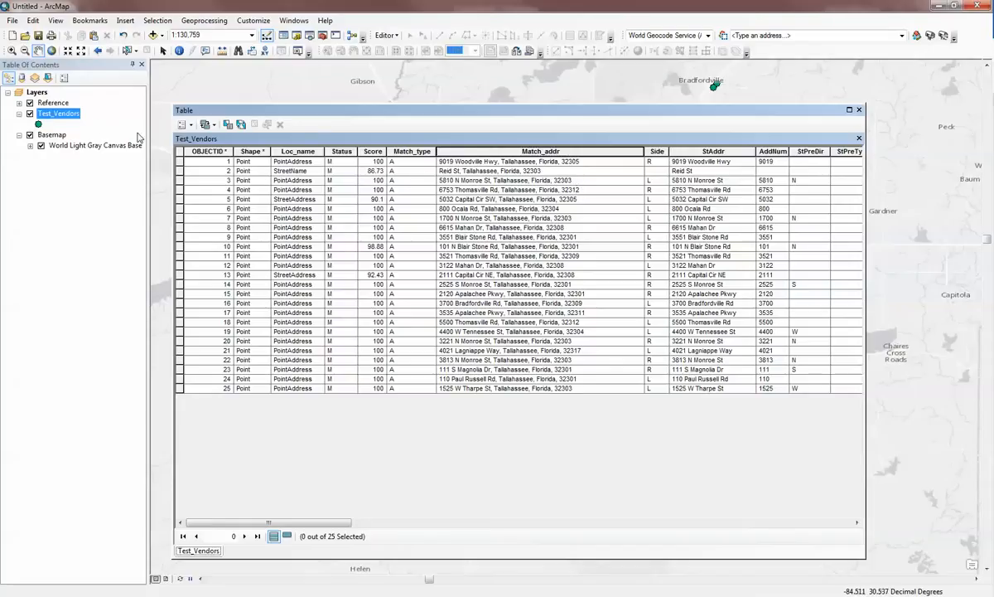
# Open the field visibility settings in the properties of the Test_Vendors layer and check the field list options
pyautogui.doubleClick(93, 115)
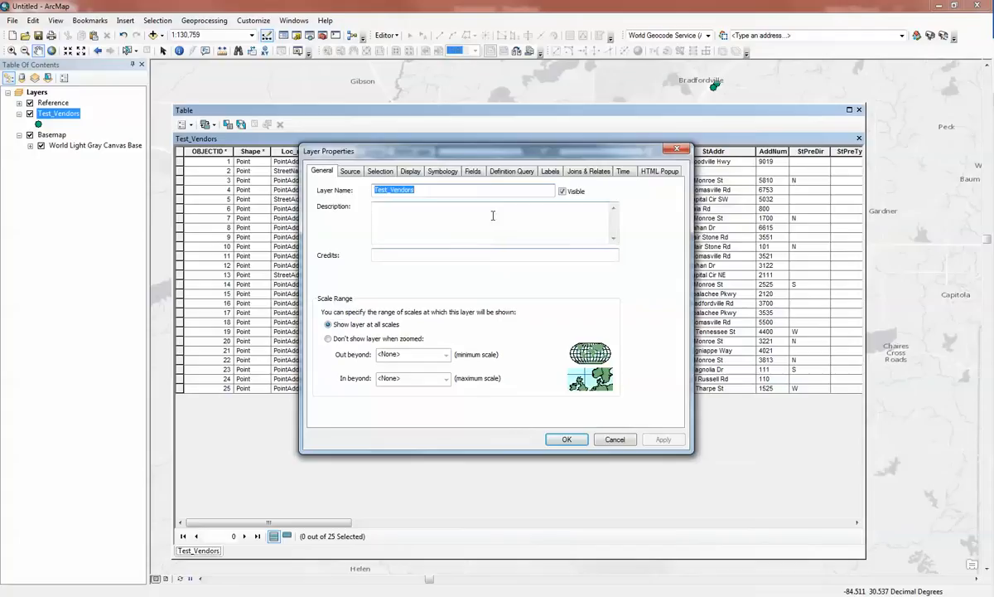
pyautogui.click(472, 171)
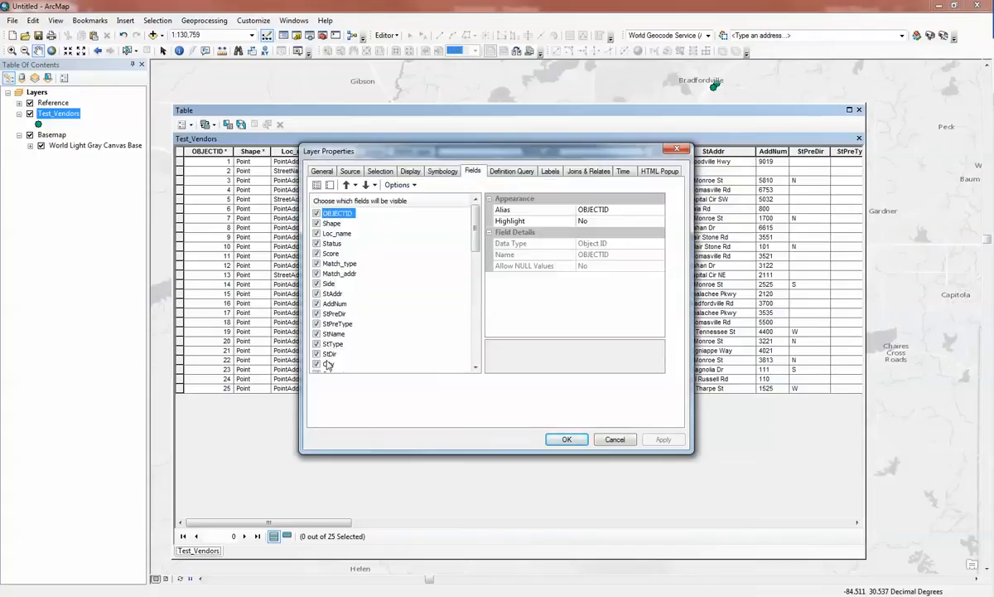
pyautogui.moveTo(475, 226)
pyautogui.mouseDown()
pyautogui.moveTo(475, 323)
pyautogui.moveTo(474, 213)
pyautogui.mouseUp()
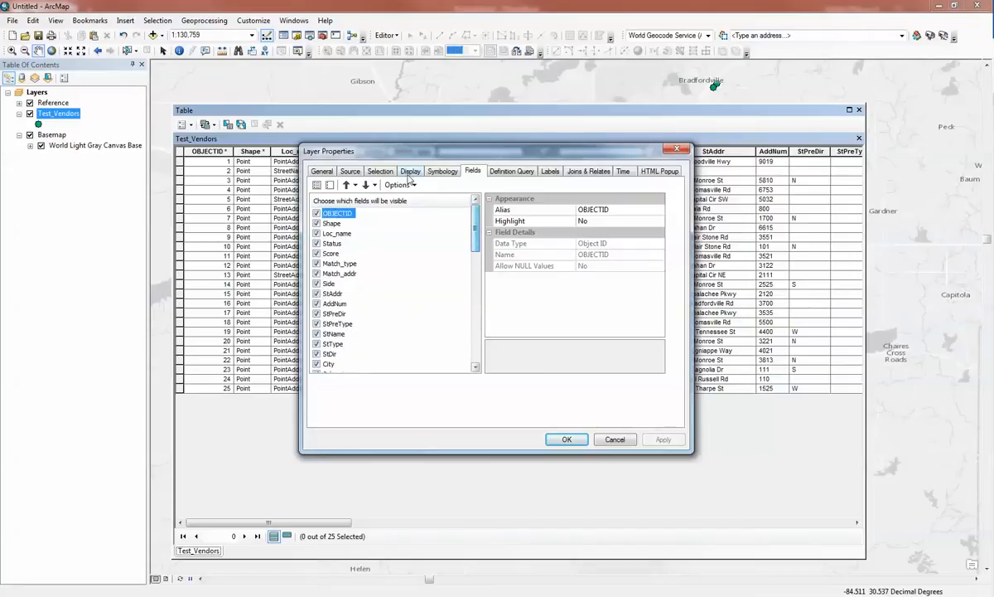
pyautogui.click(401, 185)
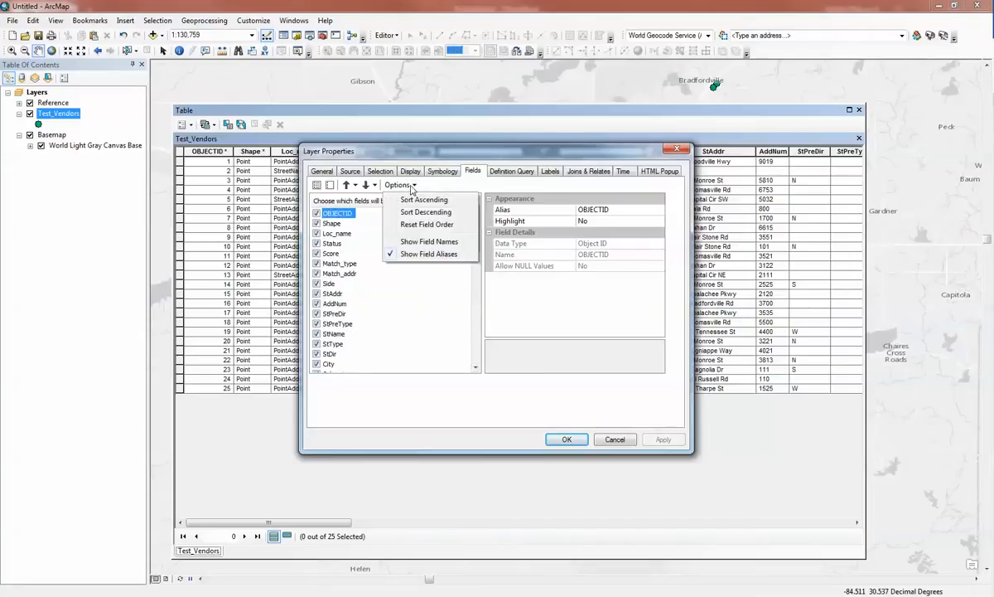
pyautogui.press('Escape')
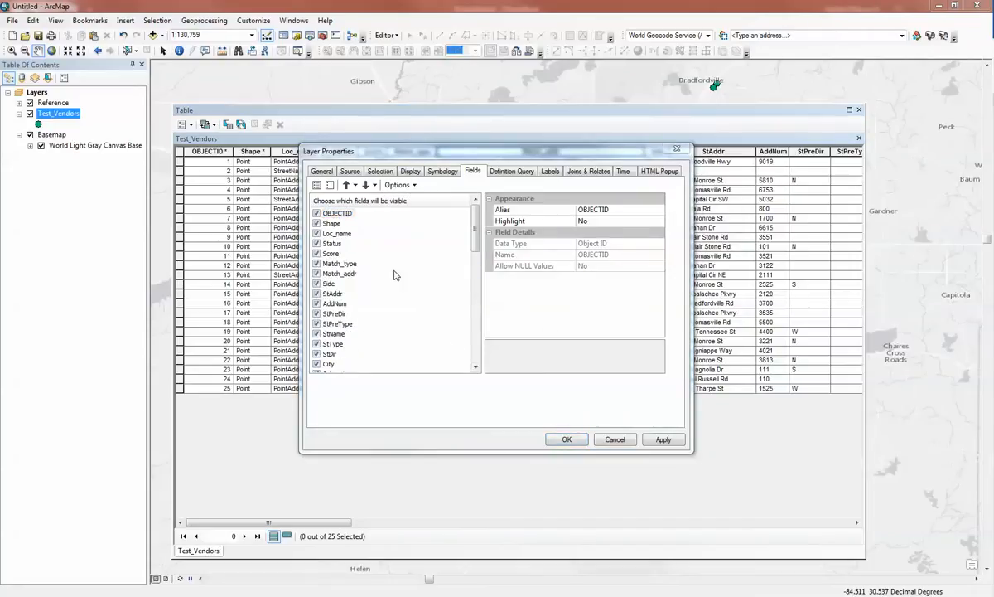
# Turn all layer fields off and apply, and turn them all back on and apply again
pyautogui.click(328, 186)
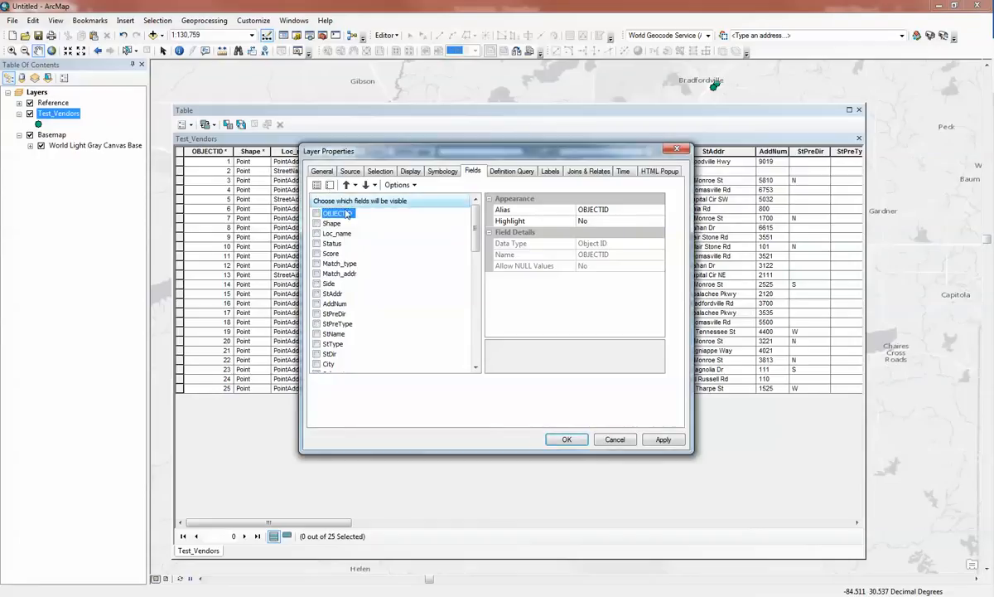
pyautogui.click(663, 439)
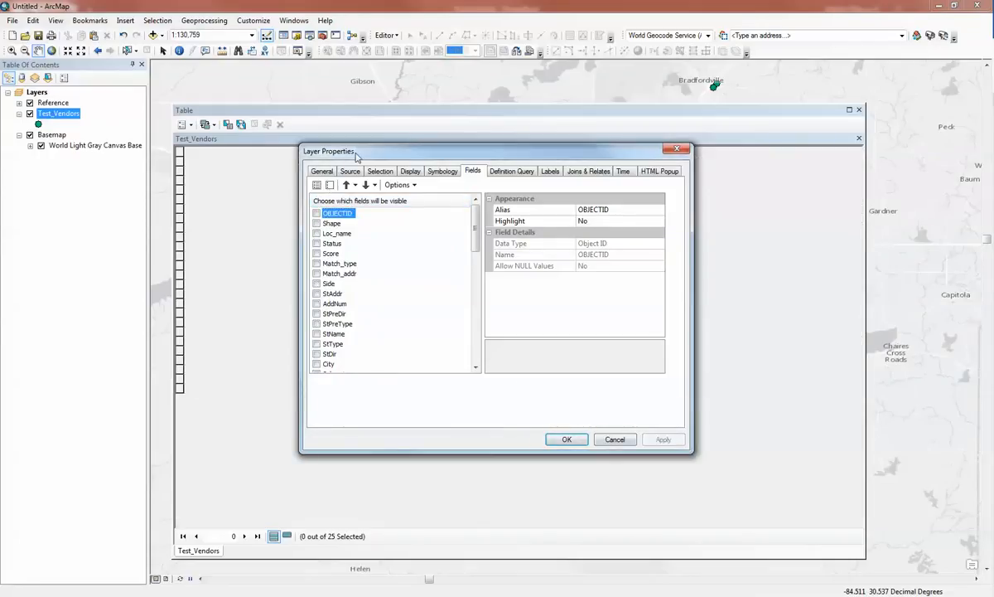
pyautogui.moveTo(376, 157); pyautogui.dragTo(519, 216)
pyautogui.click(459, 244)
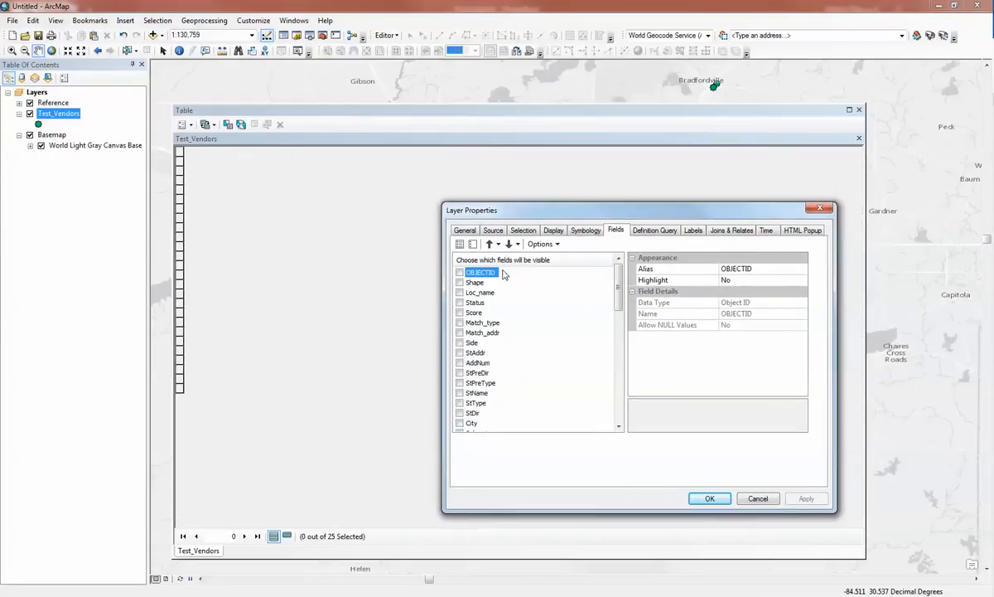
pyautogui.click(806, 498)
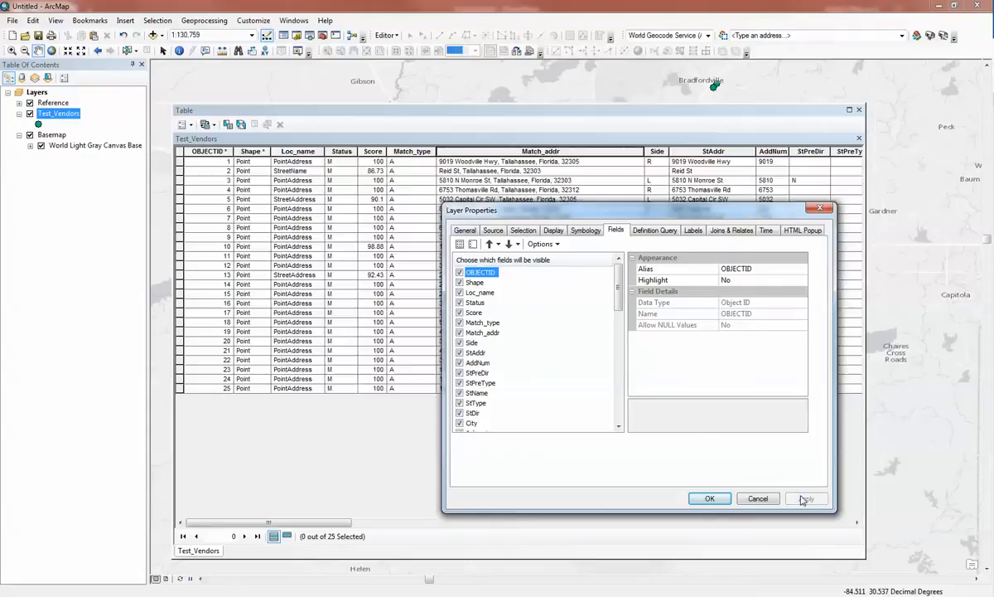
# Show only Loc_name, Score, X, Y, WIC, VENDOR_NAM, PHYSCITY, PHYSSTATE, PHYSZIP, PHYSZIP4, COUNTY and STATUS_1 in the table and apply
pyautogui.click(474, 243)
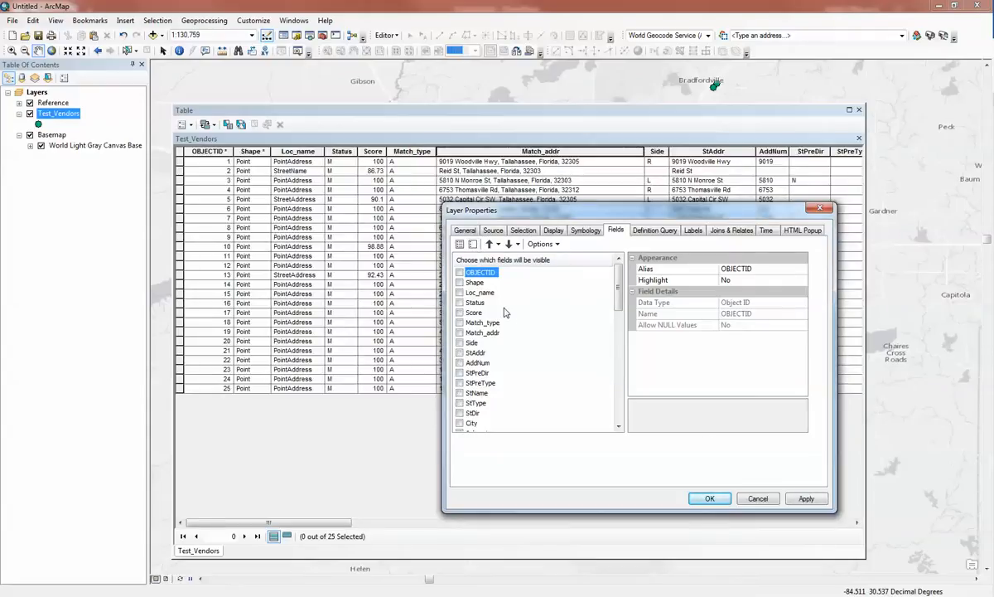
pyautogui.click(460, 292)
pyautogui.moveTo(617, 308); pyautogui.dragTo(632, 420)
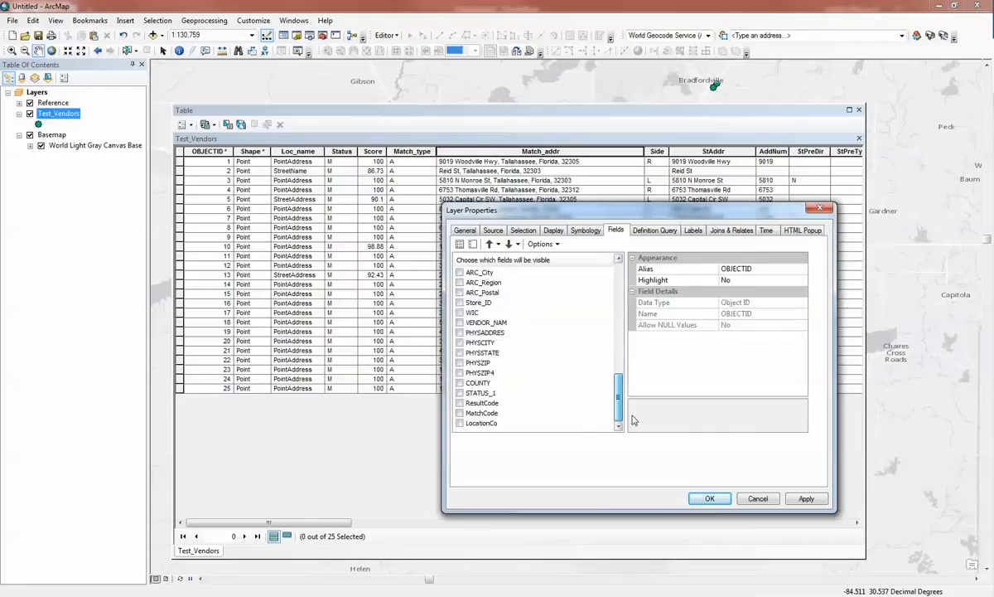
pyautogui.click(460, 372)
pyautogui.click(460, 362)
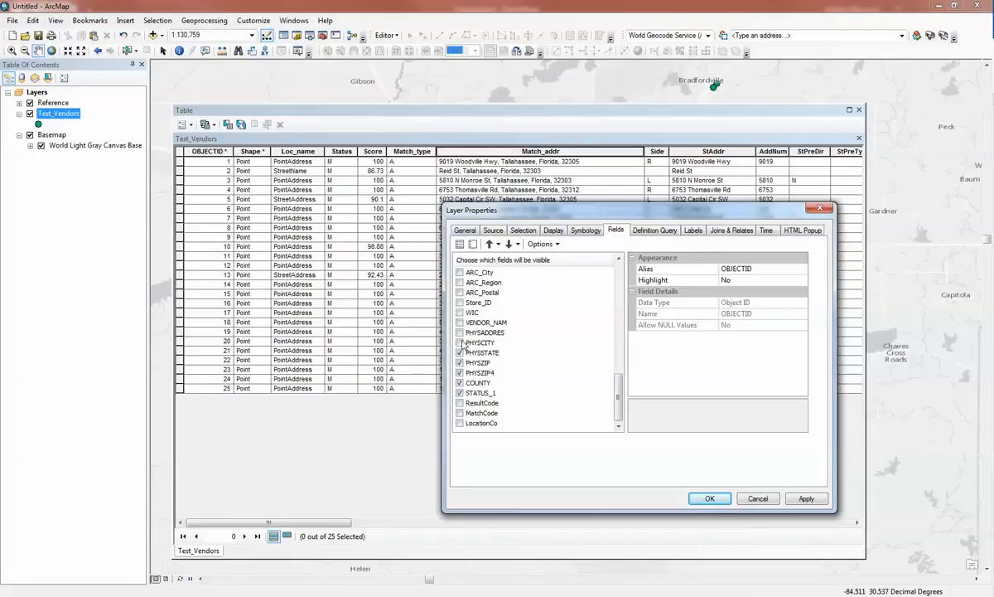
pyautogui.click(459, 342)
pyautogui.click(460, 323)
pyautogui.click(460, 312)
pyautogui.scroll(1, 616, 383)
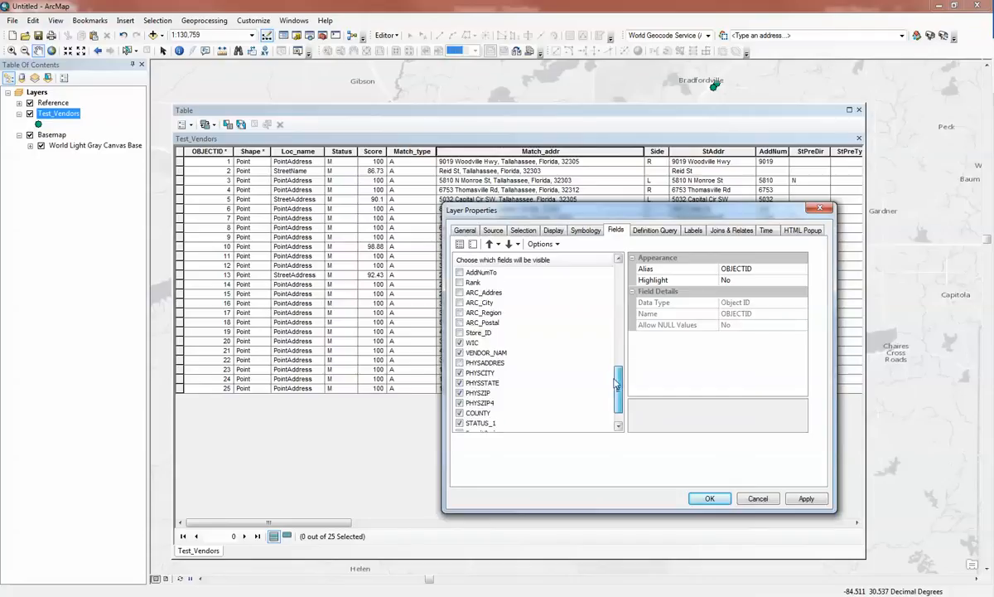
pyautogui.scroll(4, 616, 383)
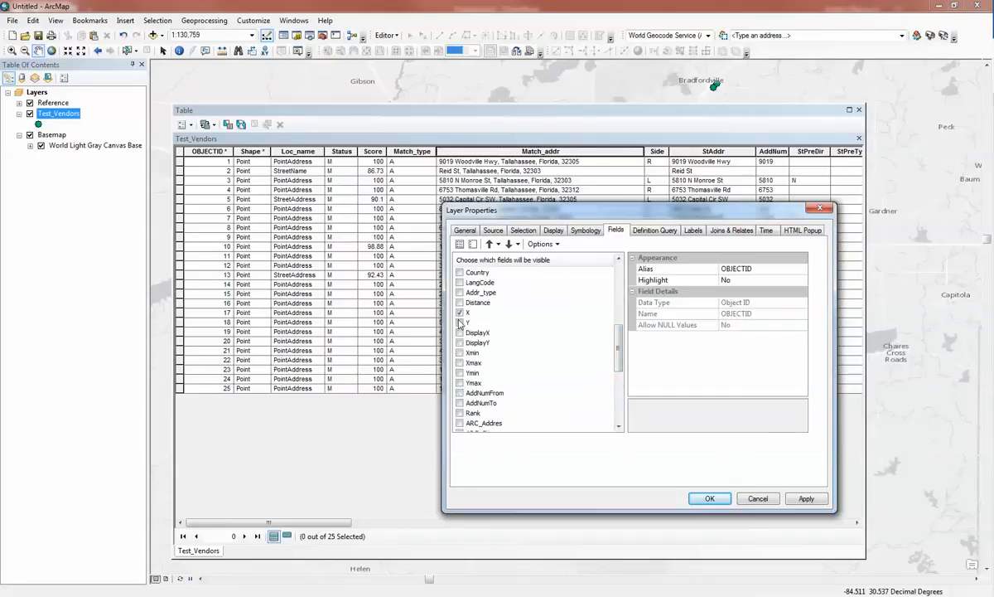
pyautogui.click(805, 498)
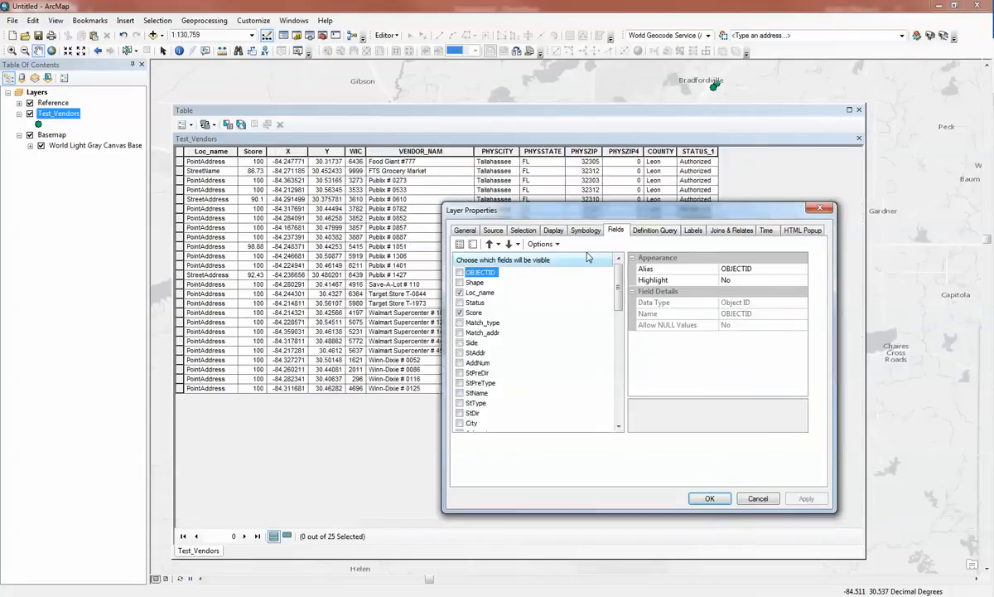
# Move the Score field above Loc_name in the layer's field order and apply the change
pyautogui.moveTo(601, 213); pyautogui.dragTo(890, 227)
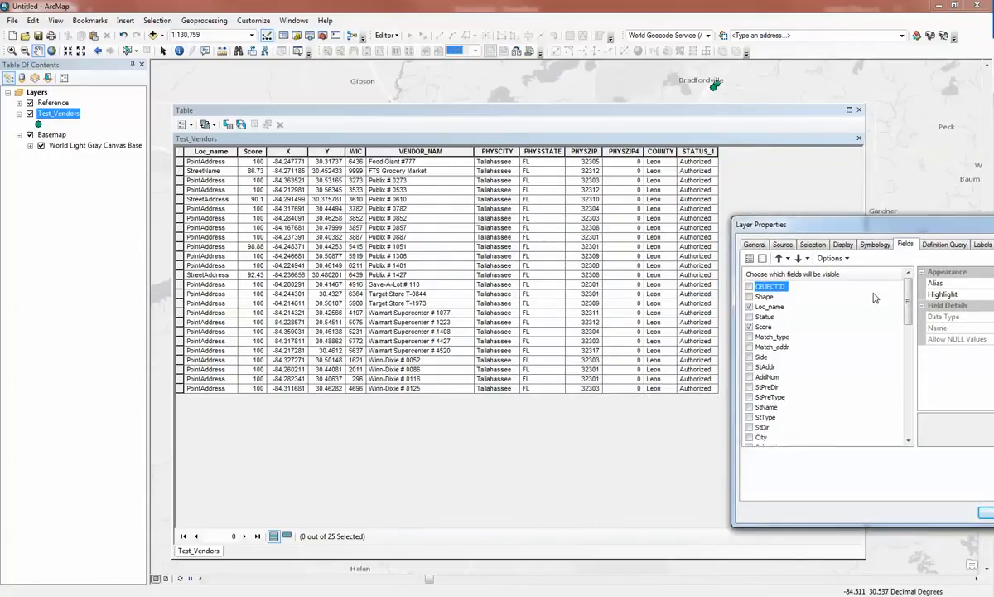
pyautogui.moveTo(863, 230); pyautogui.dragTo(558, 224)
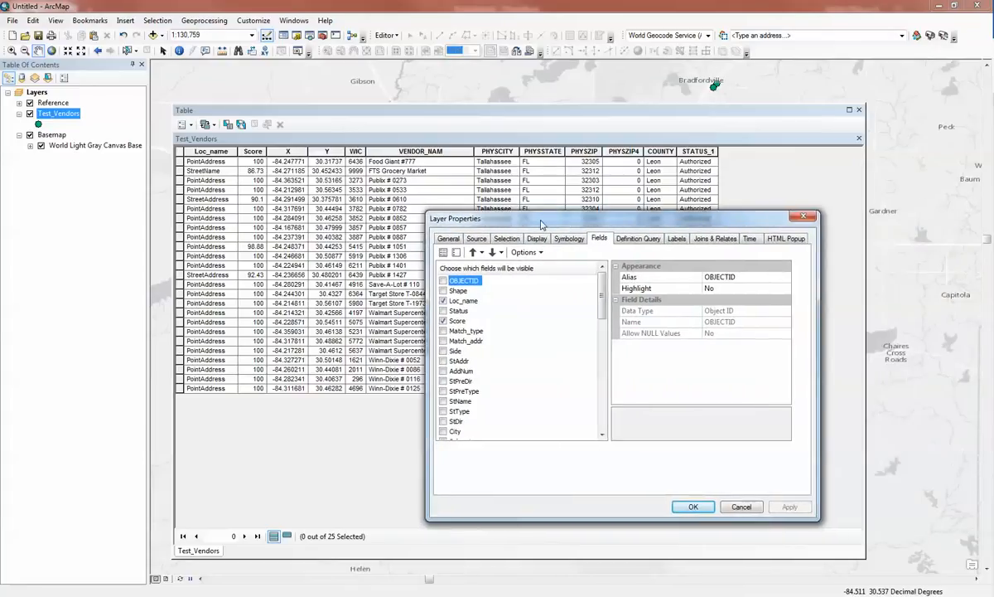
pyautogui.click(534, 252)
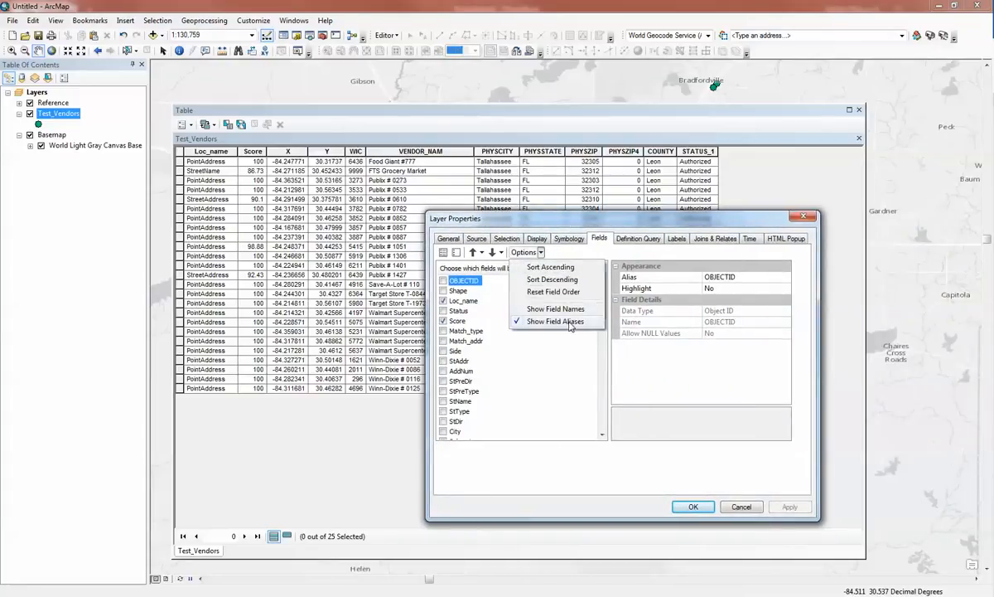
pyautogui.click(463, 300)
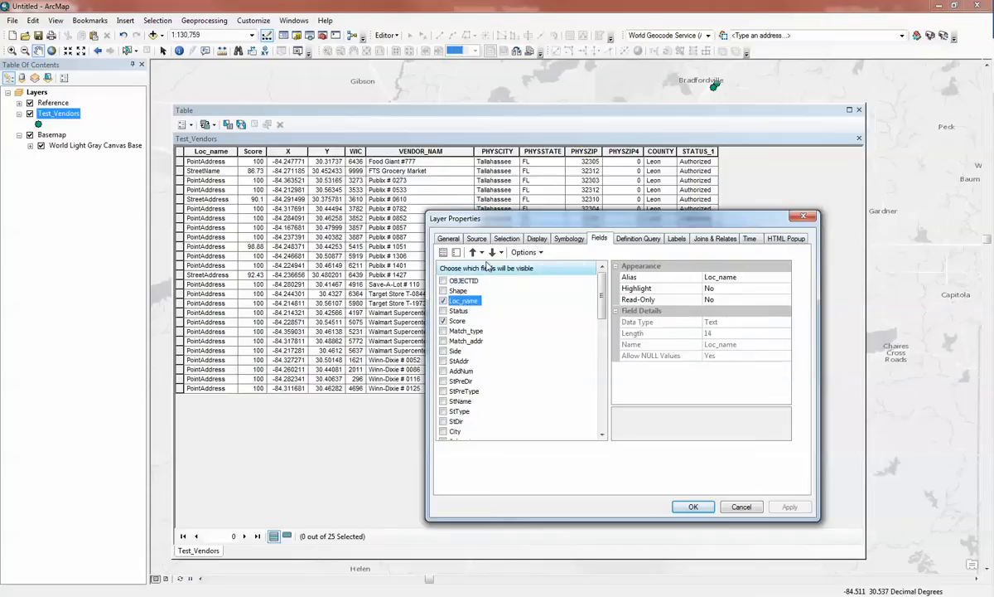
pyautogui.click(460, 321)
pyautogui.click(473, 252)
pyautogui.click(473, 252)
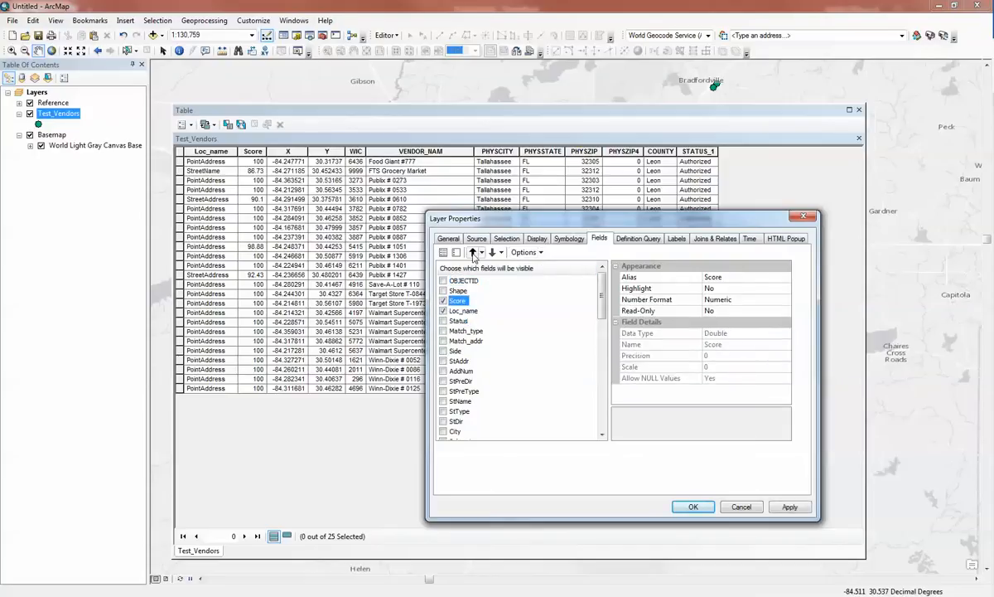
pyautogui.click(787, 507)
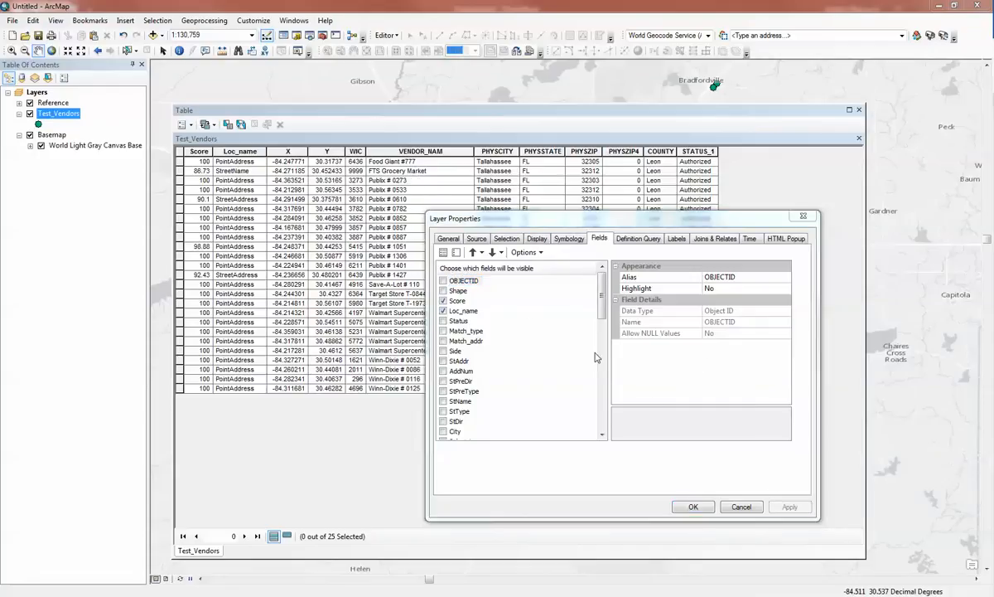
# Make all layer fields visible and highlight the OBJECTID through Match_type columns in the attribute table
pyautogui.click(444, 253)
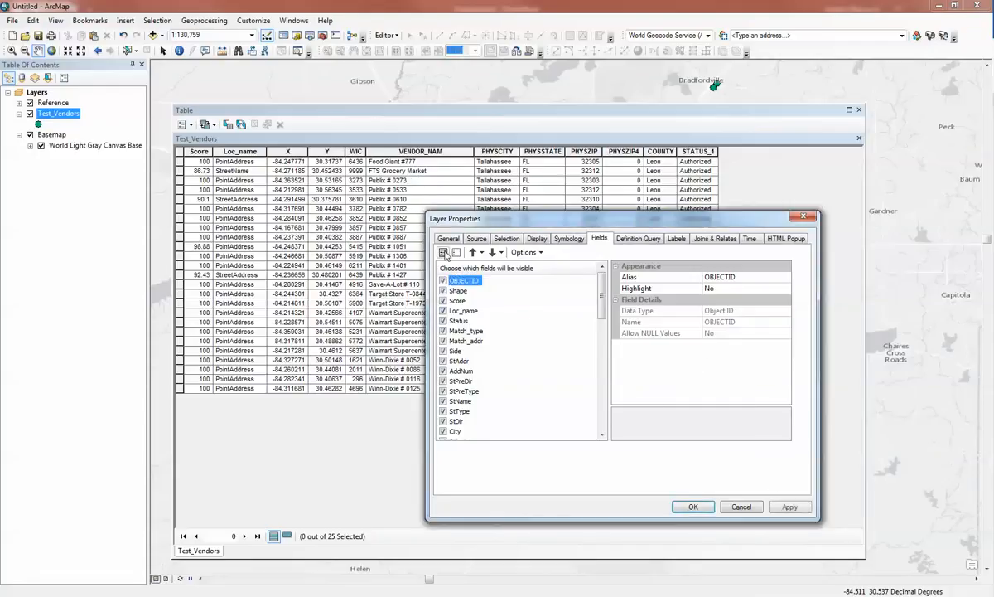
pyautogui.click(694, 507)
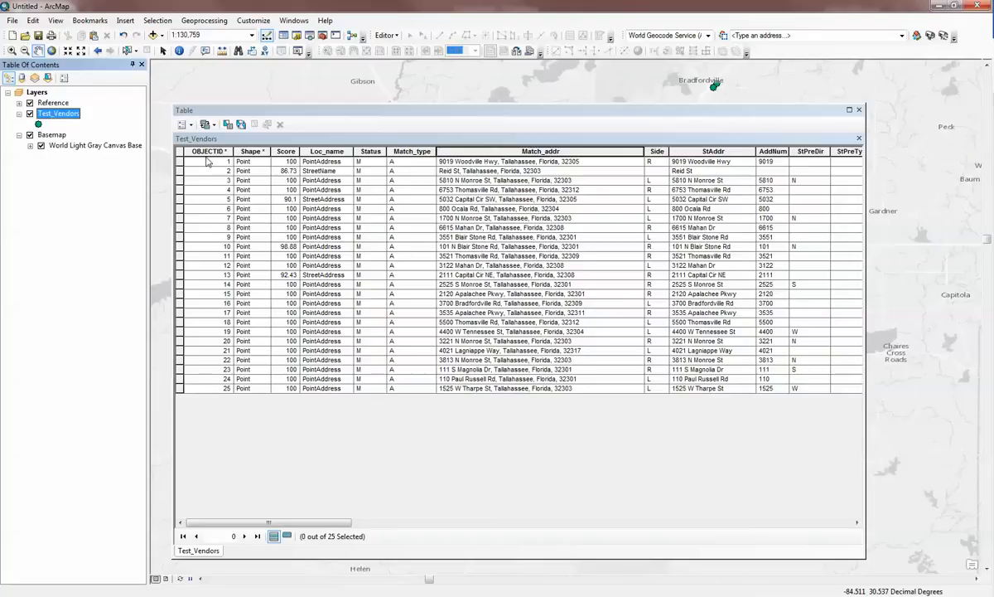
pyautogui.moveTo(207, 151); pyautogui.dragTo(400, 152)
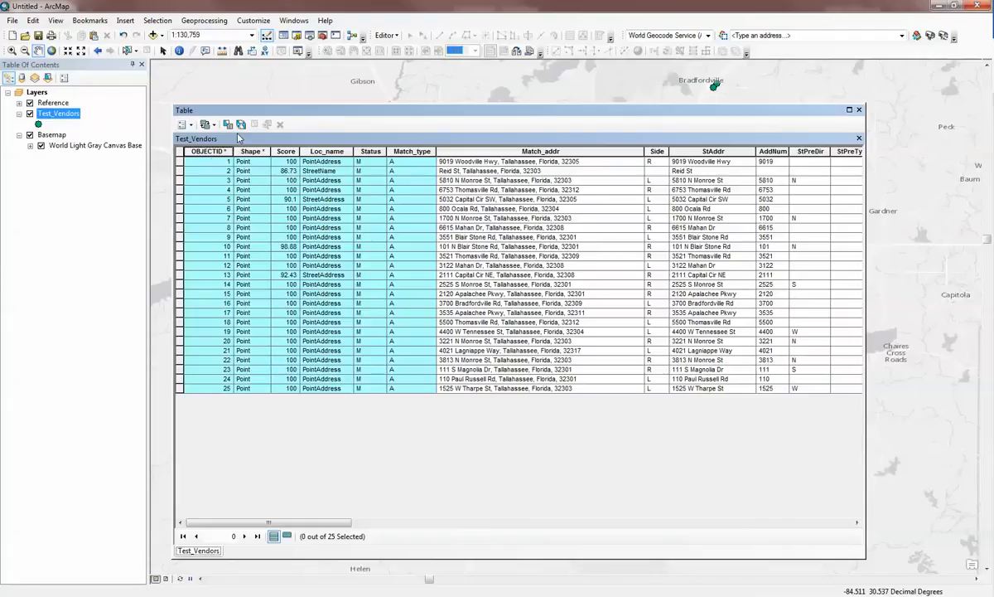
# Select the OBJECTID 1 record and view the field commands available for the StAddr column, including Delete Field
pyautogui.click(179, 162)
pyautogui.click(189, 179)
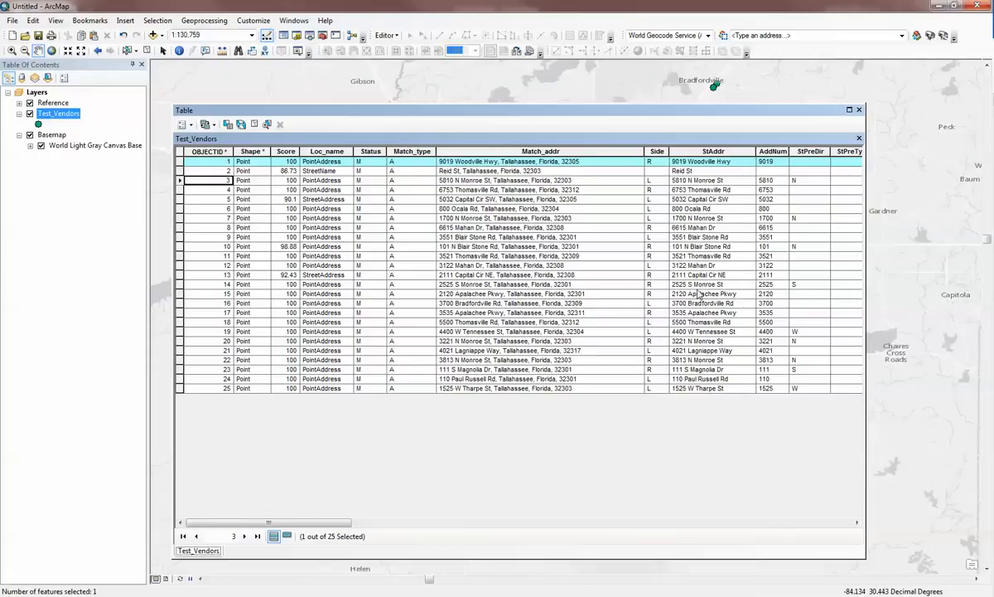
pyautogui.rightClick(714, 153)
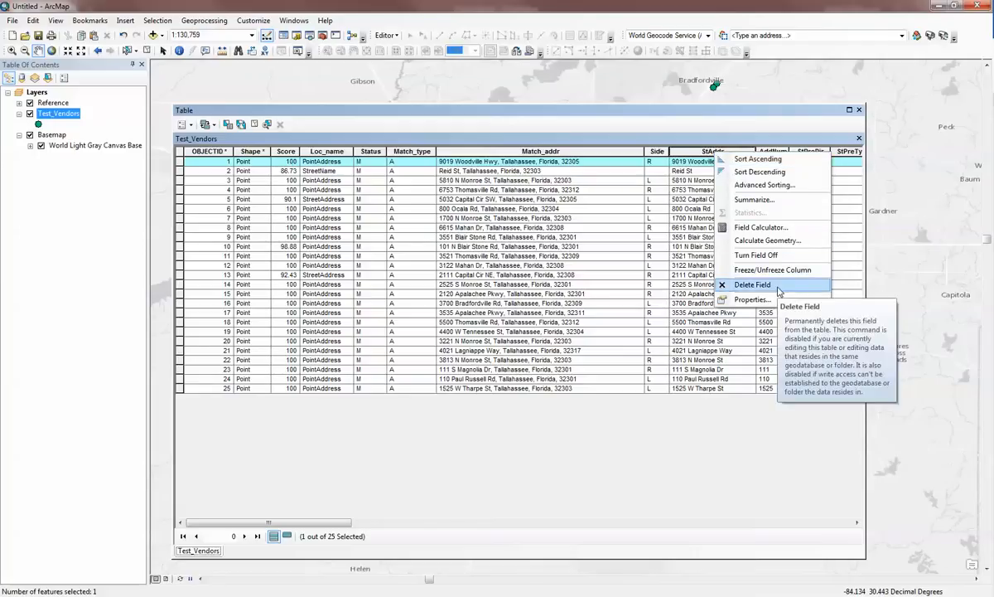
pyautogui.click(718, 419)
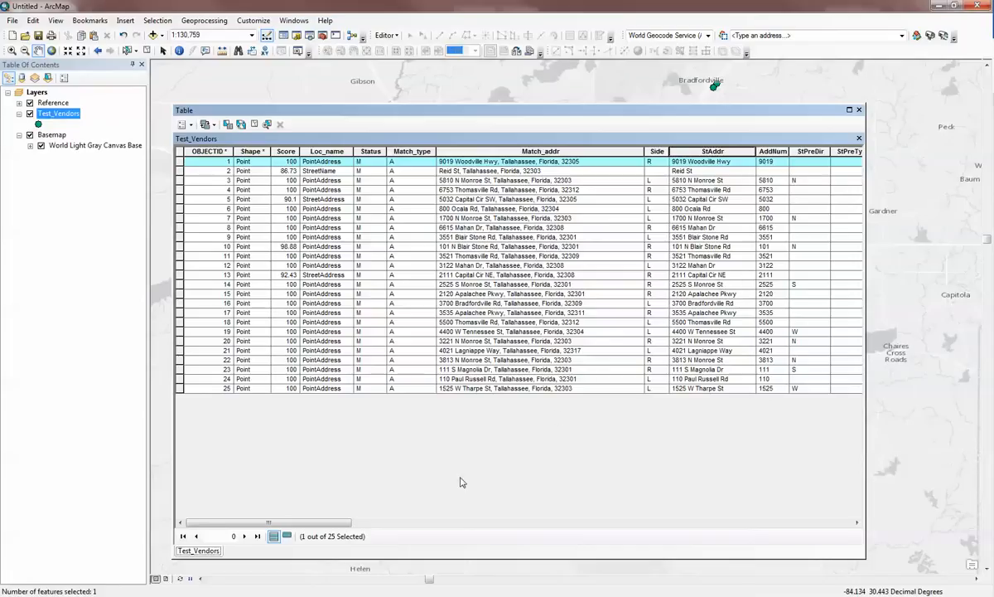
# Close the attribute table, then search for "delete field" and open the Delete Field data management tool
pyautogui.moveTo(339, 525); pyautogui.dragTo(793, 518)
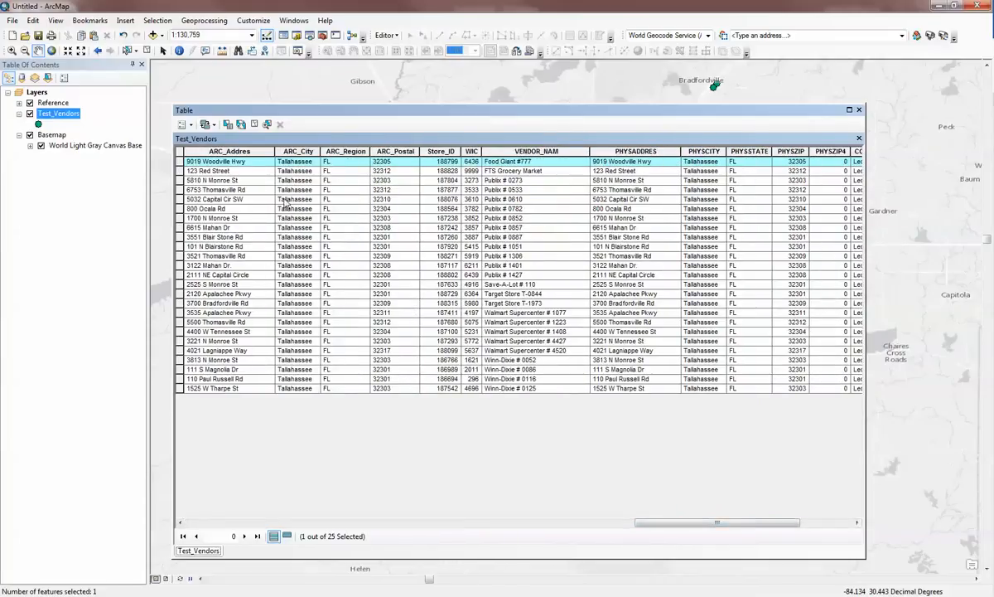
pyautogui.click(859, 110)
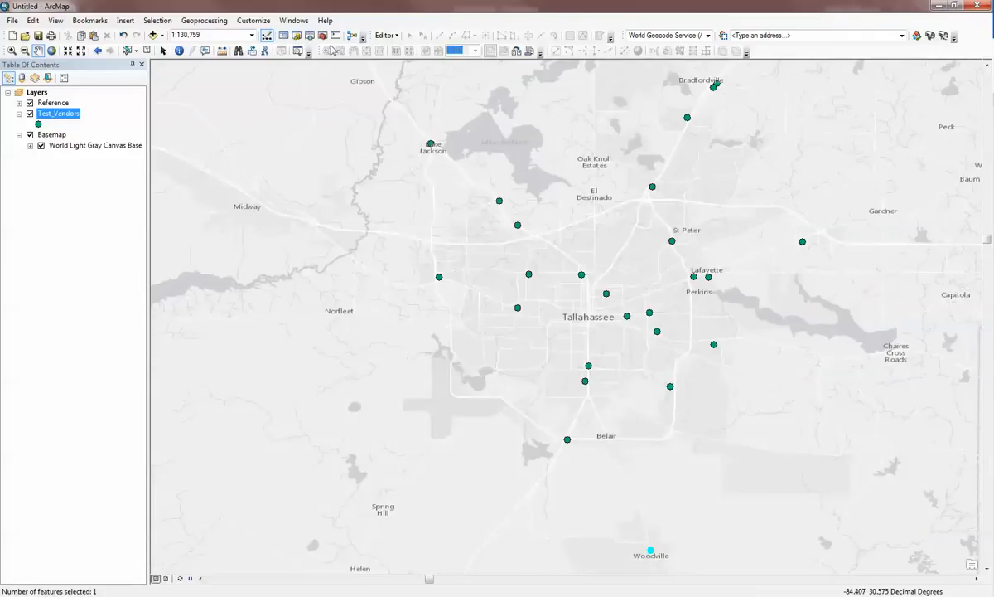
pyautogui.hotkey('ctrl', 'f')
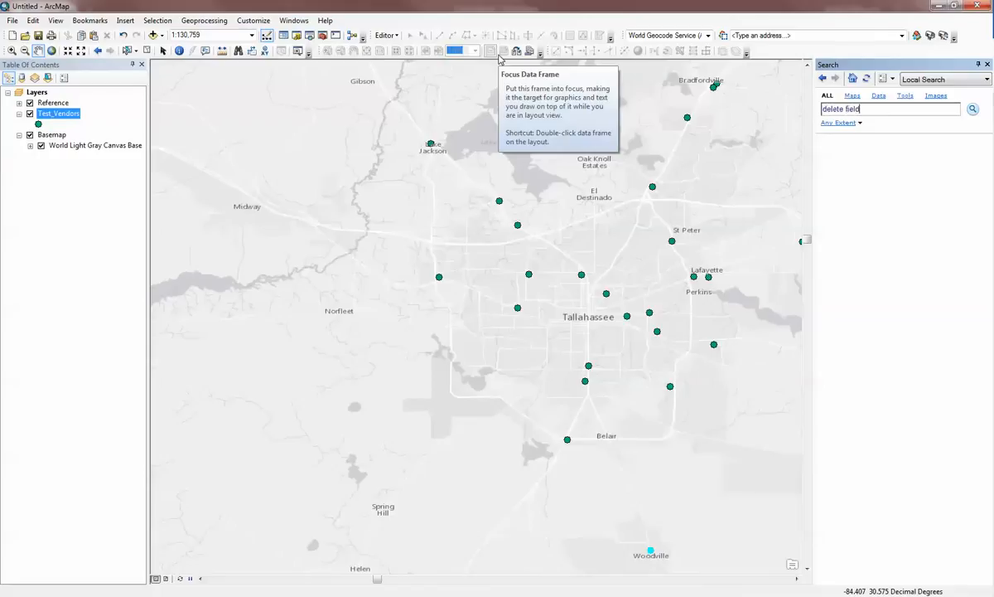
pyautogui.press('Return')
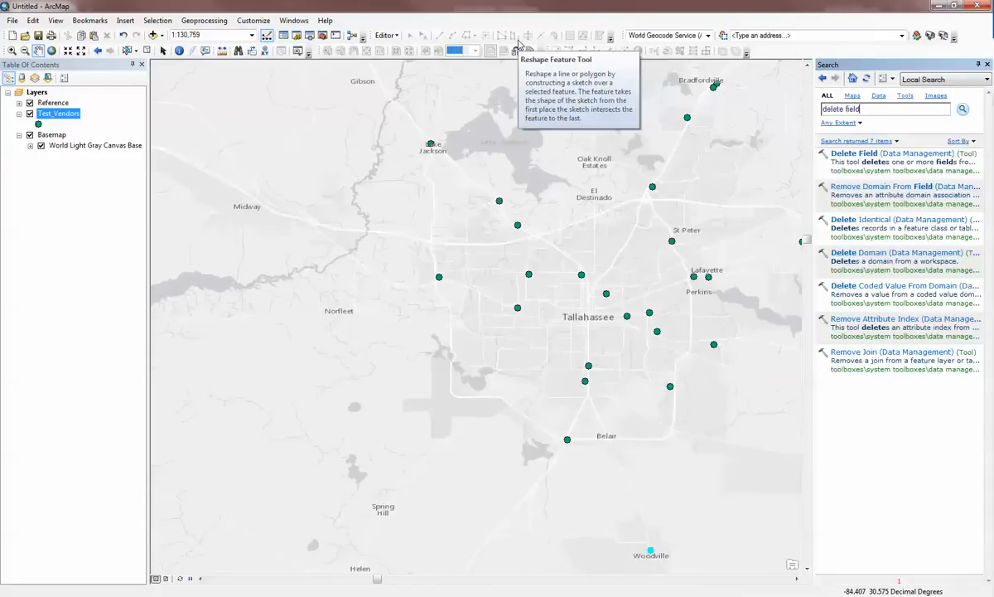
pyautogui.click(898, 155)
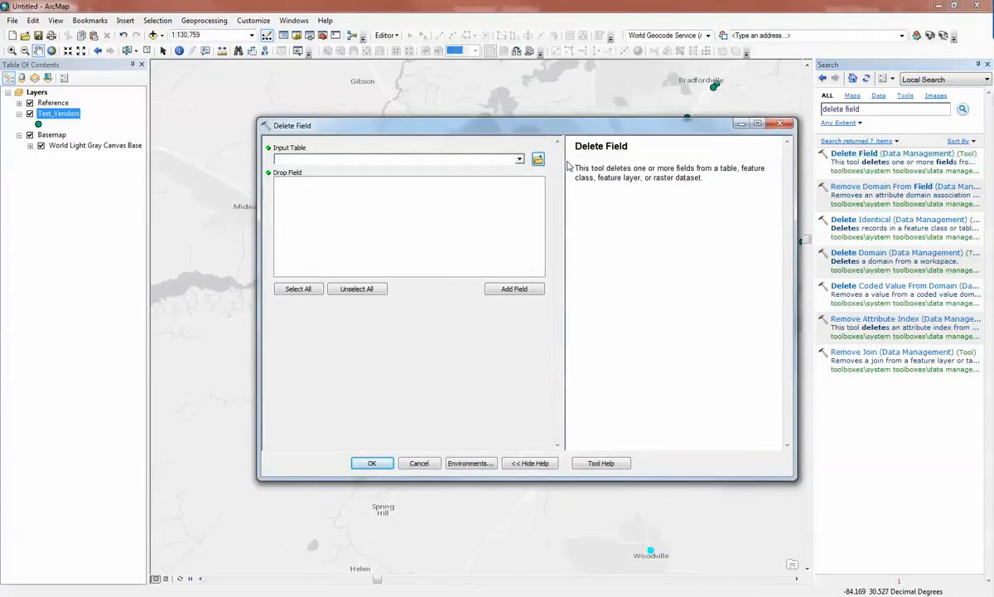
# Set Test_Vendors as the input table and mark all of its fields for deletion
pyautogui.click(487, 157)
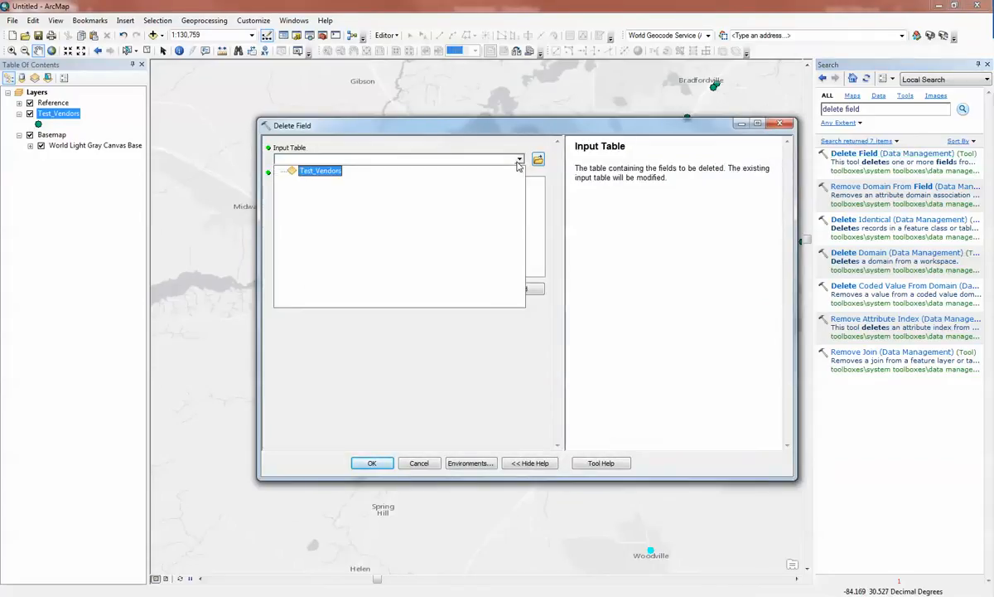
pyautogui.click(328, 172)
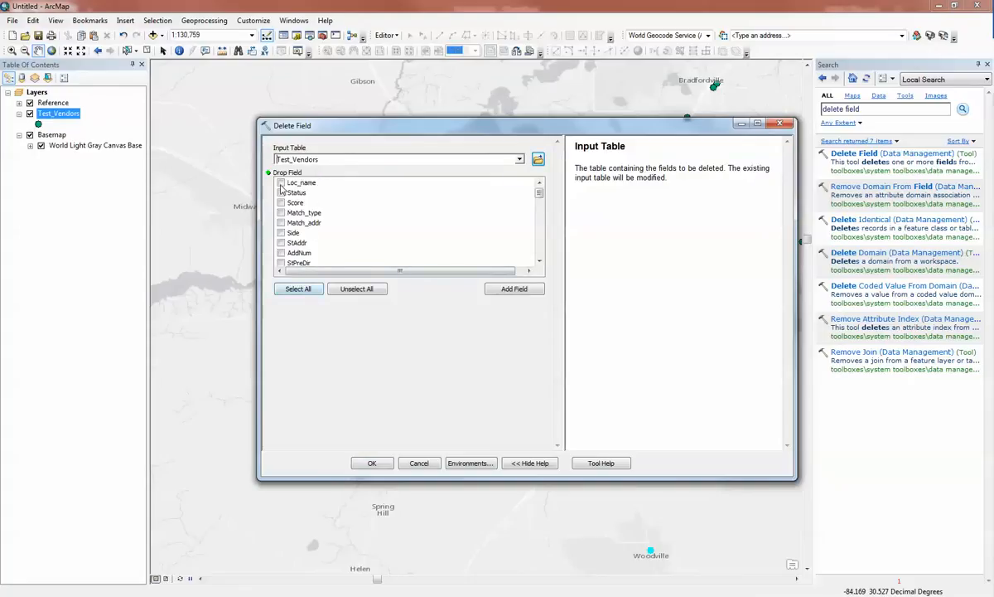
pyautogui.click(298, 288)
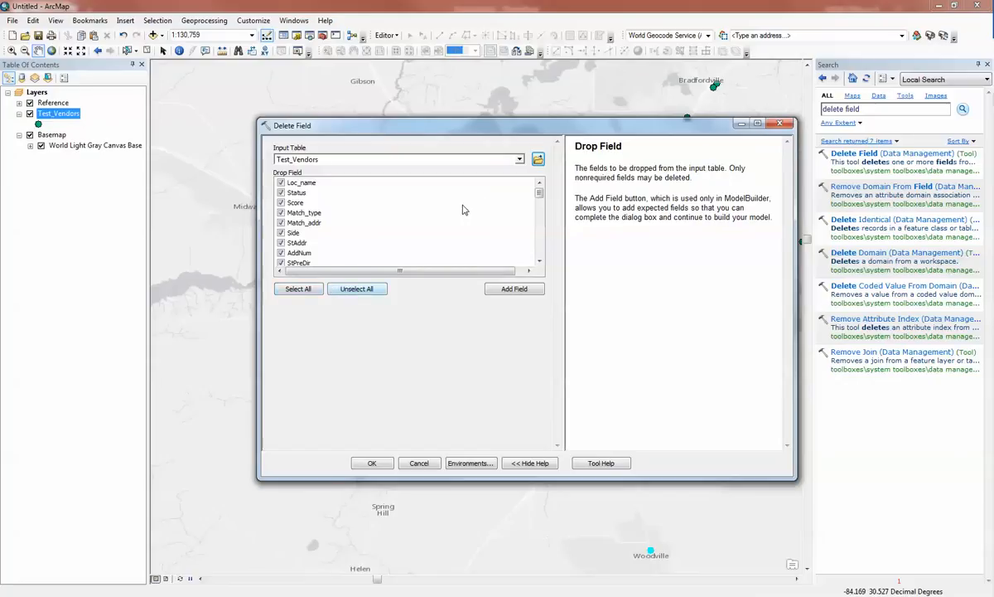
# Exclude X, Y and the Store_ID through LocationCo fields from deletion, and run Delete Field on the remaining ones
pyautogui.moveTo(540, 192); pyautogui.dragTo(507, 229)
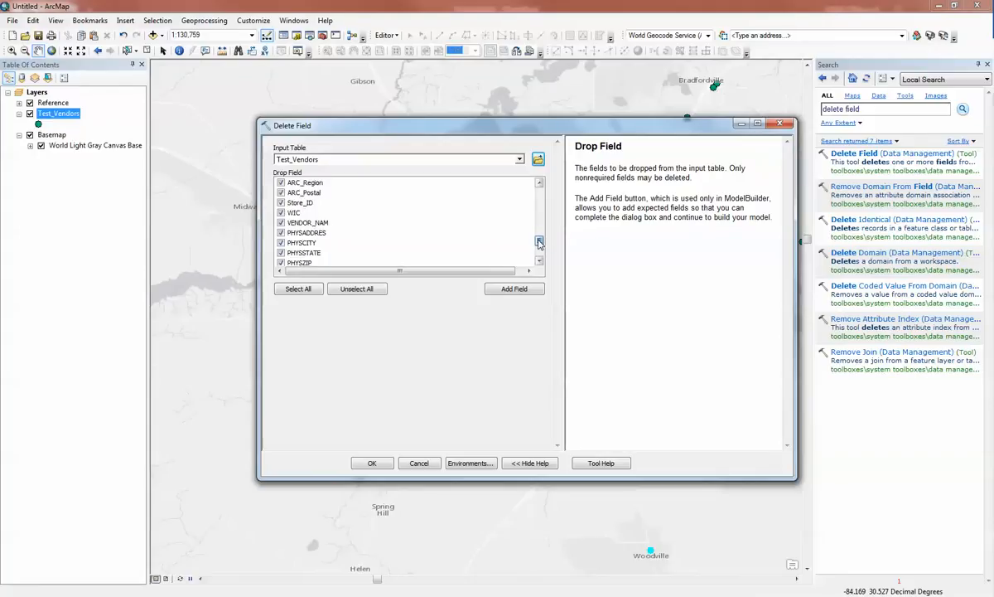
pyautogui.click(281, 212)
pyautogui.click(281, 222)
pyautogui.scroll(-1, 281, 256)
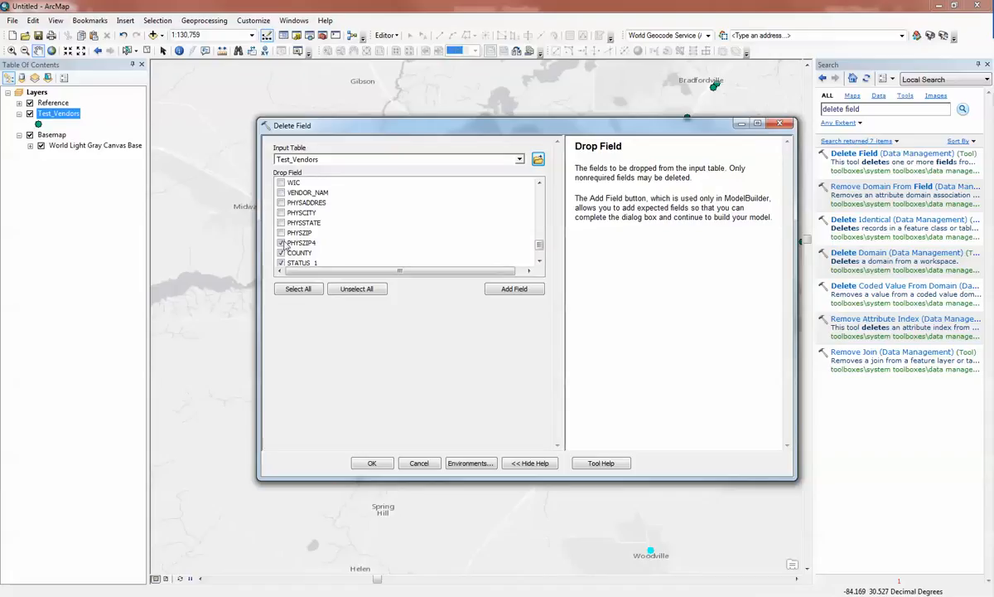
pyautogui.scroll(-2, 281, 264)
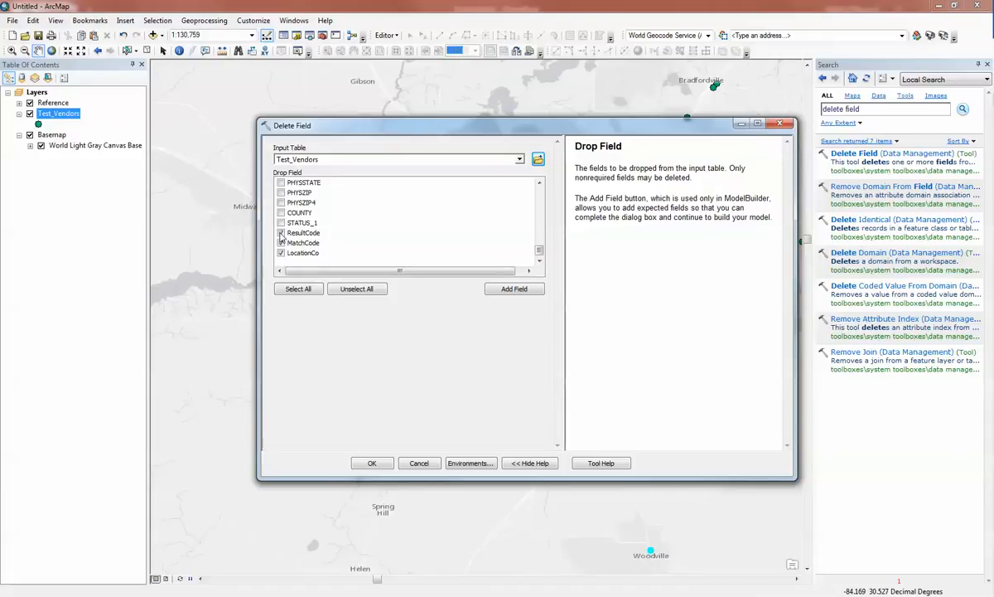
pyautogui.click(372, 462)
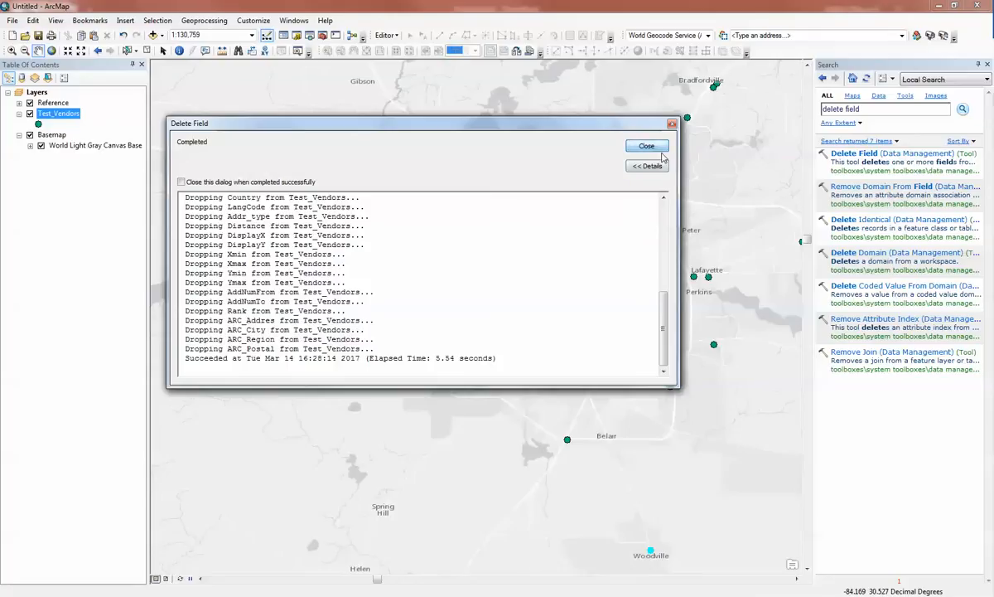
pyautogui.click(647, 146)
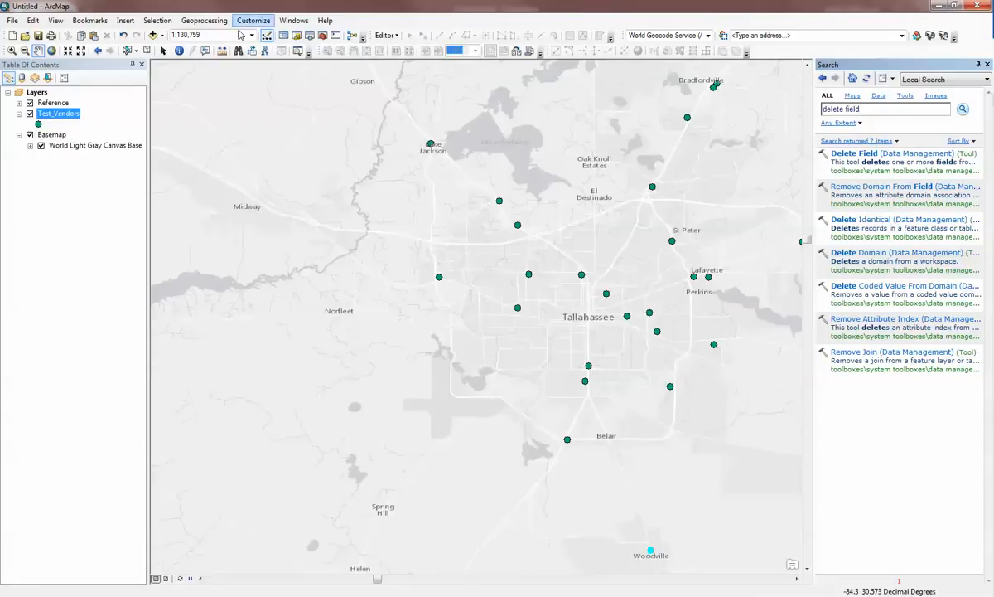
# Reopen the Test_Vendors attribute table and review the fields left after the deletion
pyautogui.rightClick(76, 116)
pyautogui.click(116, 150)
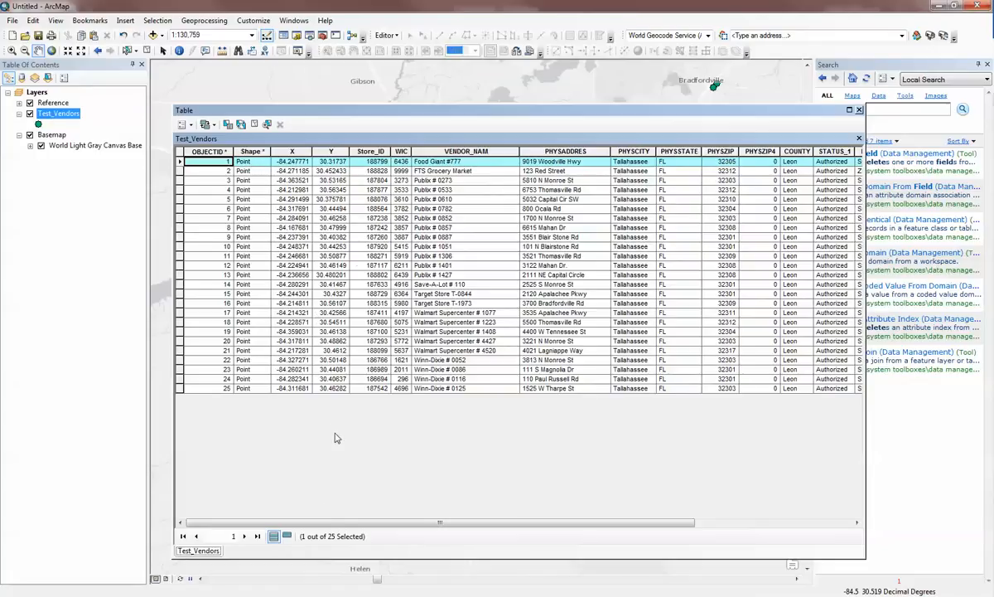
pyautogui.moveTo(330, 522); pyautogui.dragTo(310, 506)
pyautogui.click(431, 170)
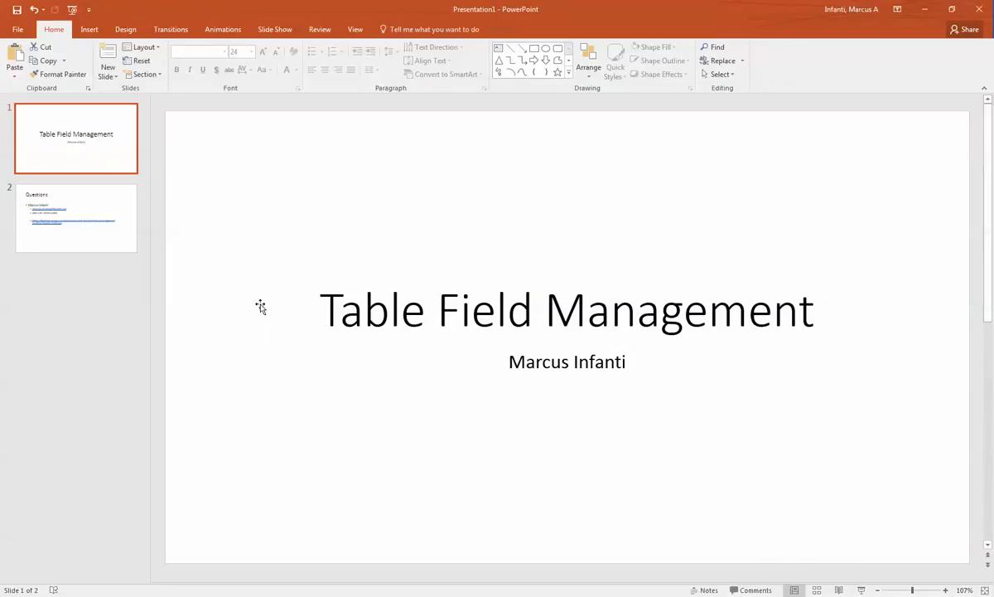
# Switch to the PowerPoint presentation and show the Questions slide with the Delete Field documentation link
pyautogui.click(115, 213)
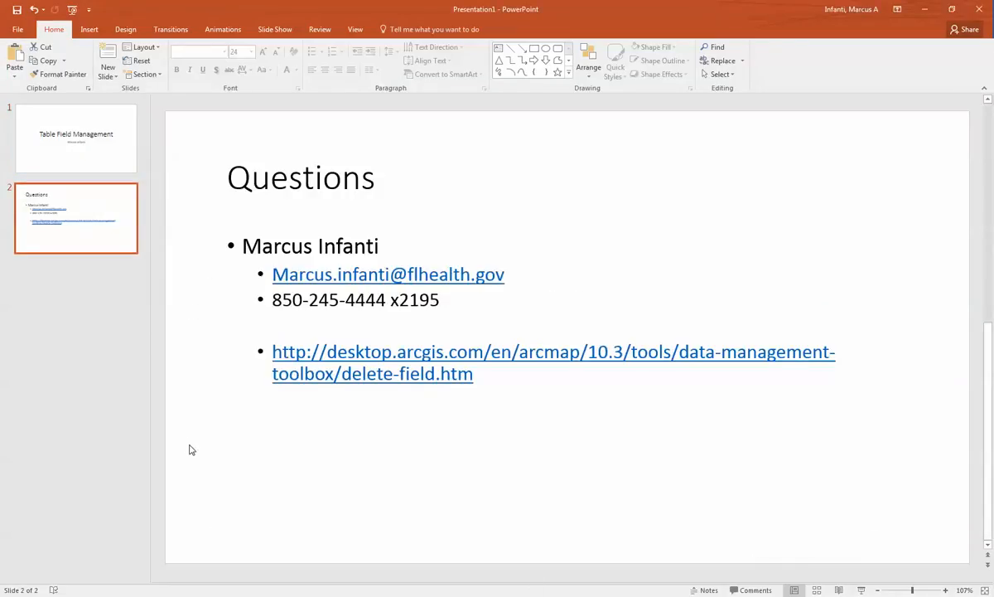